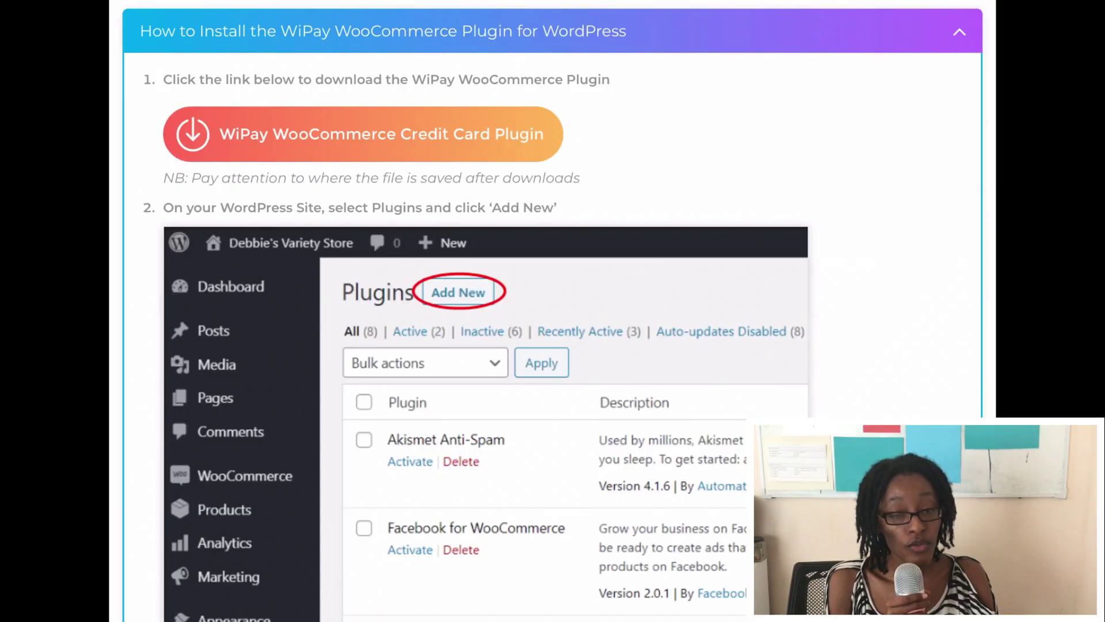
Step: Scroll through install steps 2–5 to the .zip upload, Install Now and Activate Plugin
scroll(552, 207, down, 2)
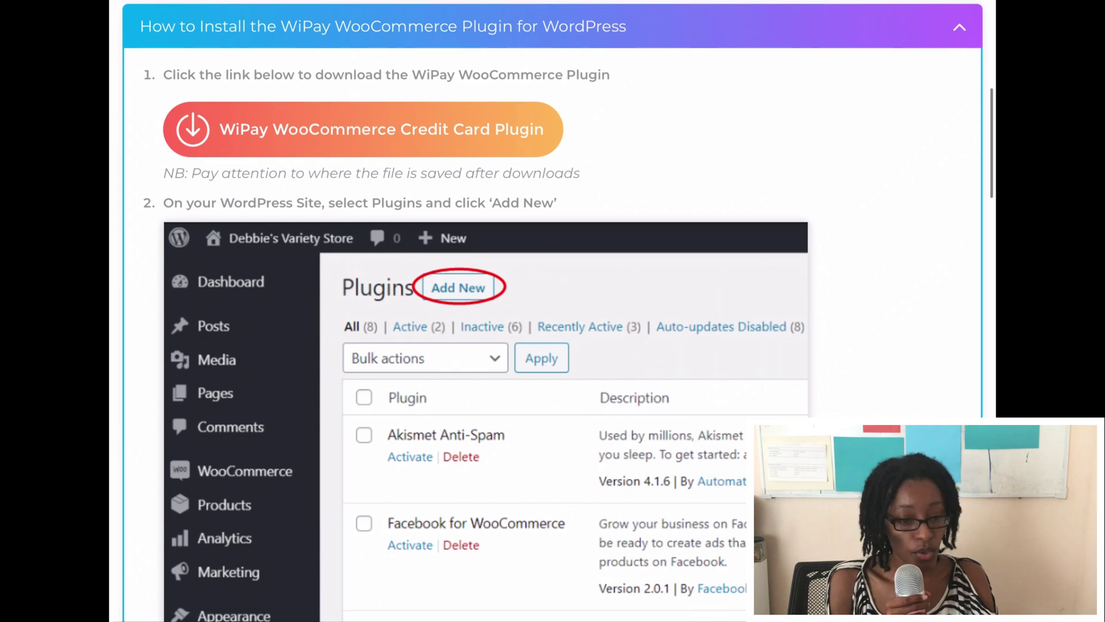
scroll(553, 207, down, 2)
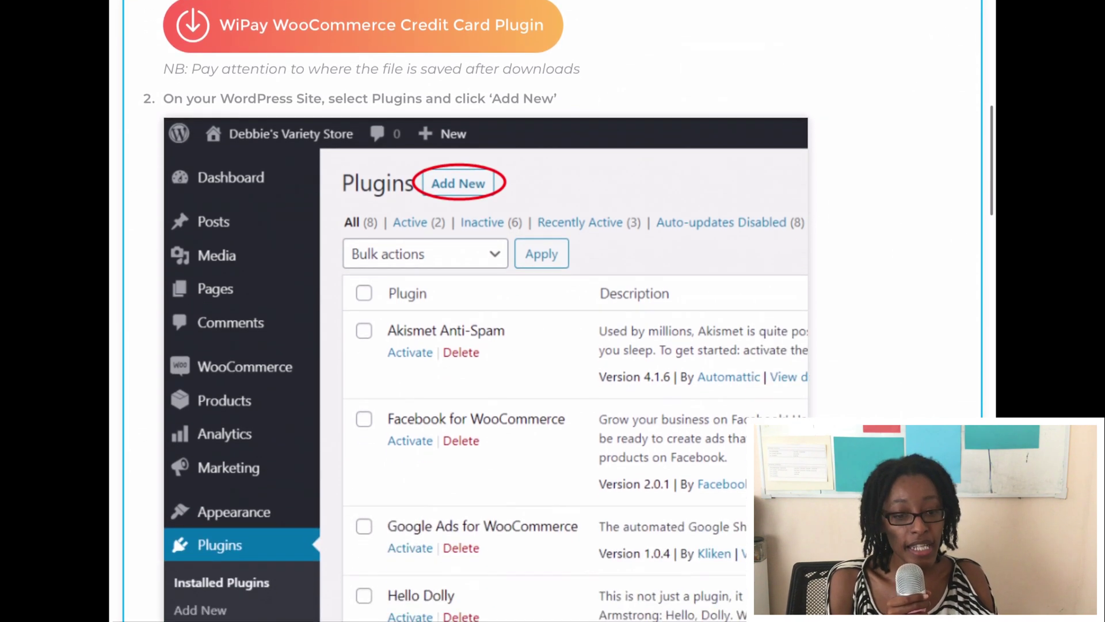
scroll(553, 208, down, 5)
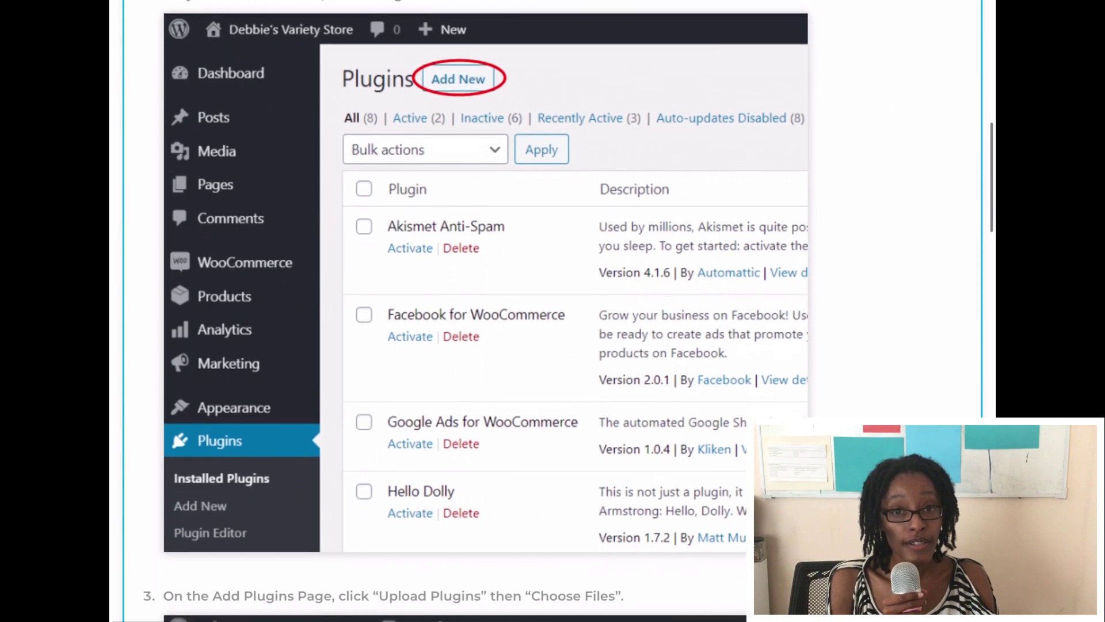
scroll(552, 207, down, 6)
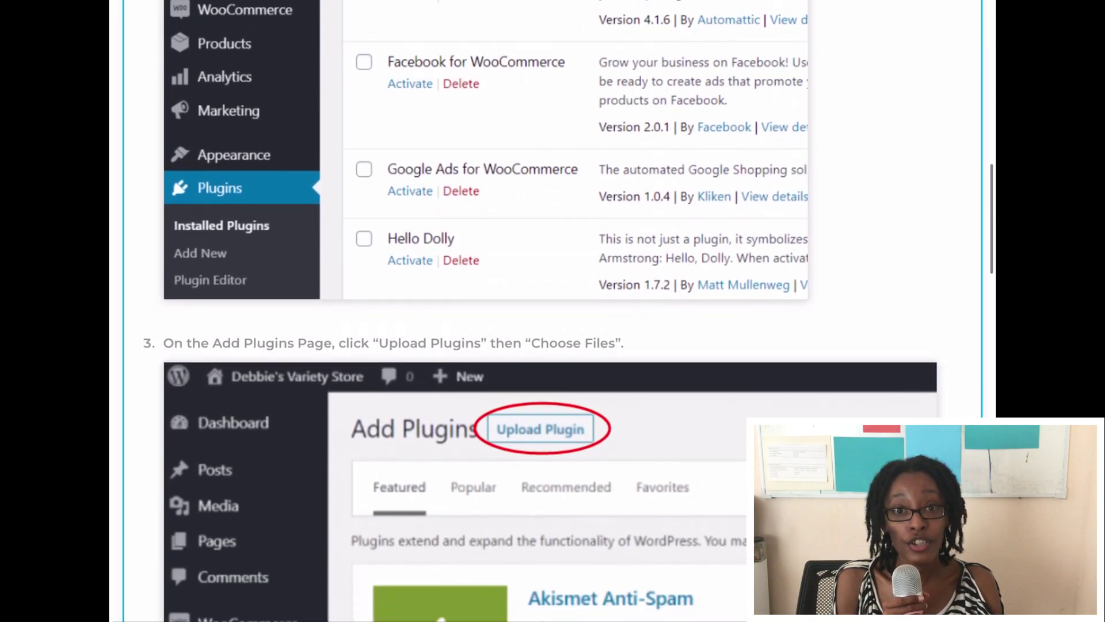
scroll(553, 207, down, 3)
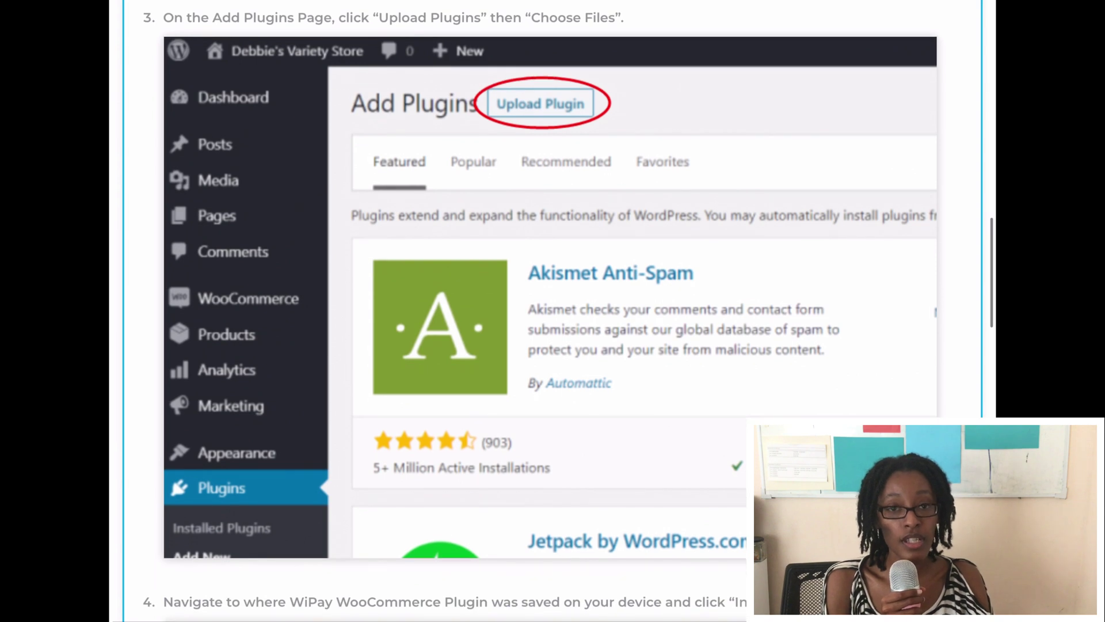
scroll(552, 311, down, 2)
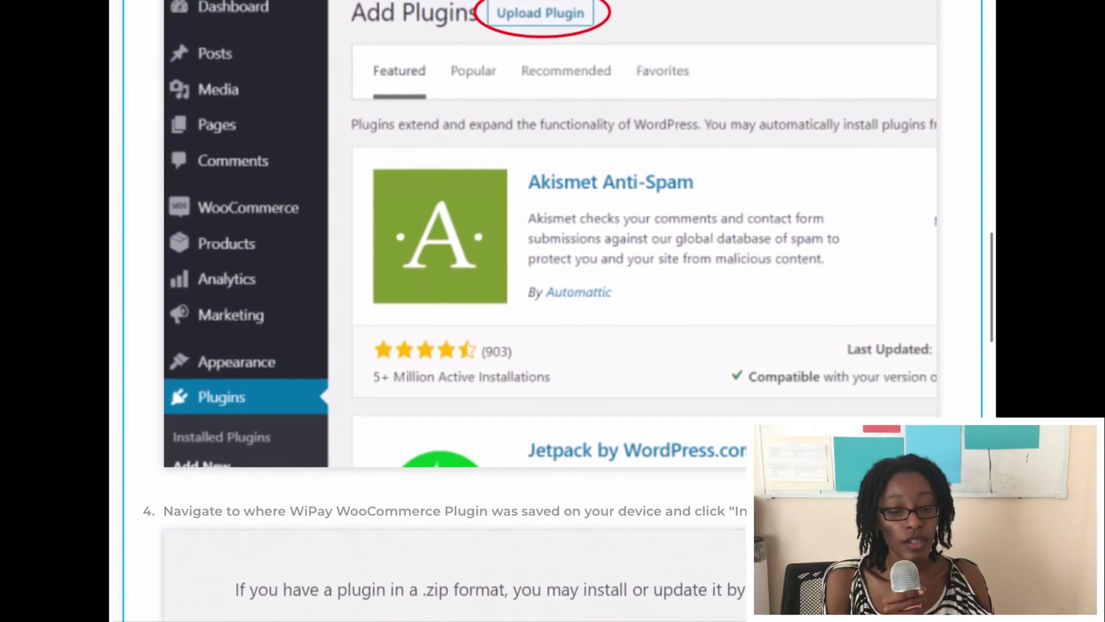
scroll(553, 310, down, 6)
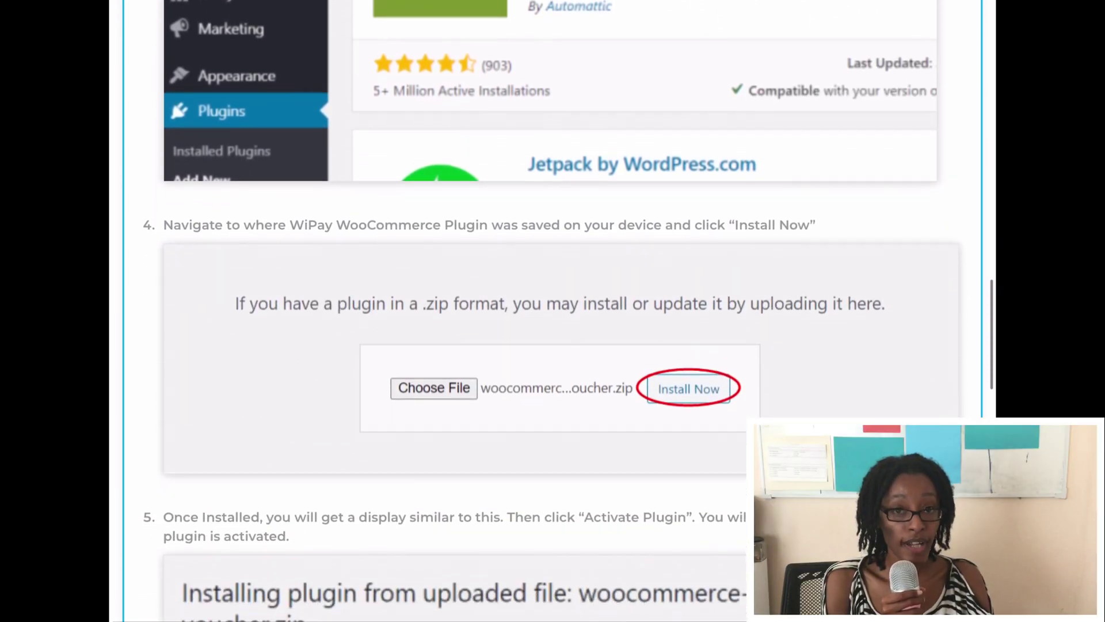
scroll(553, 311, down, 4)
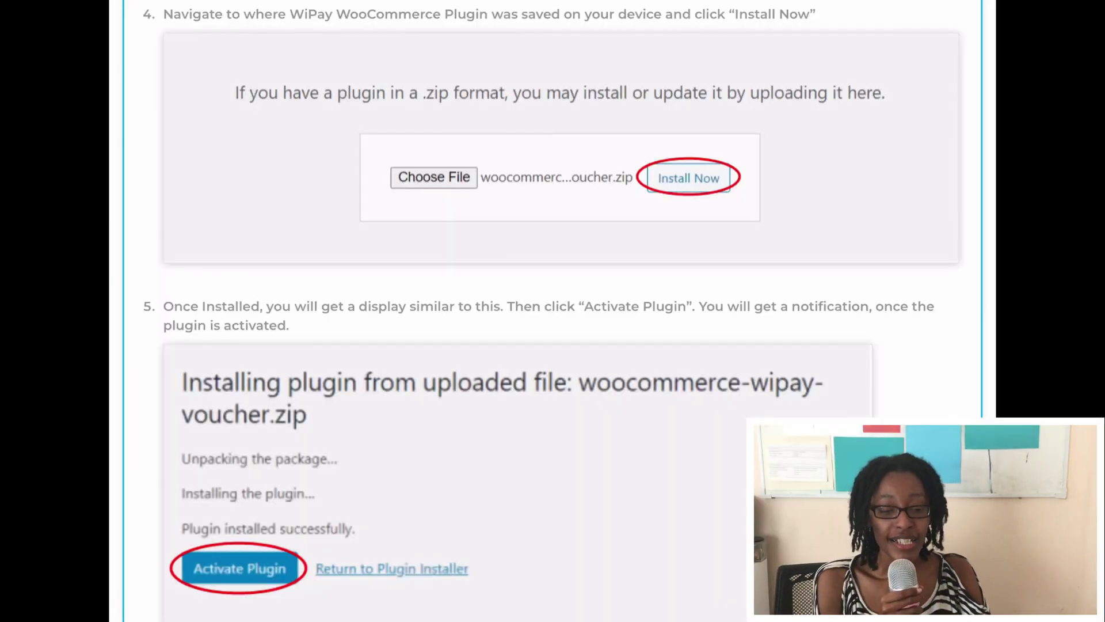
scroll(553, 312, down, 8)
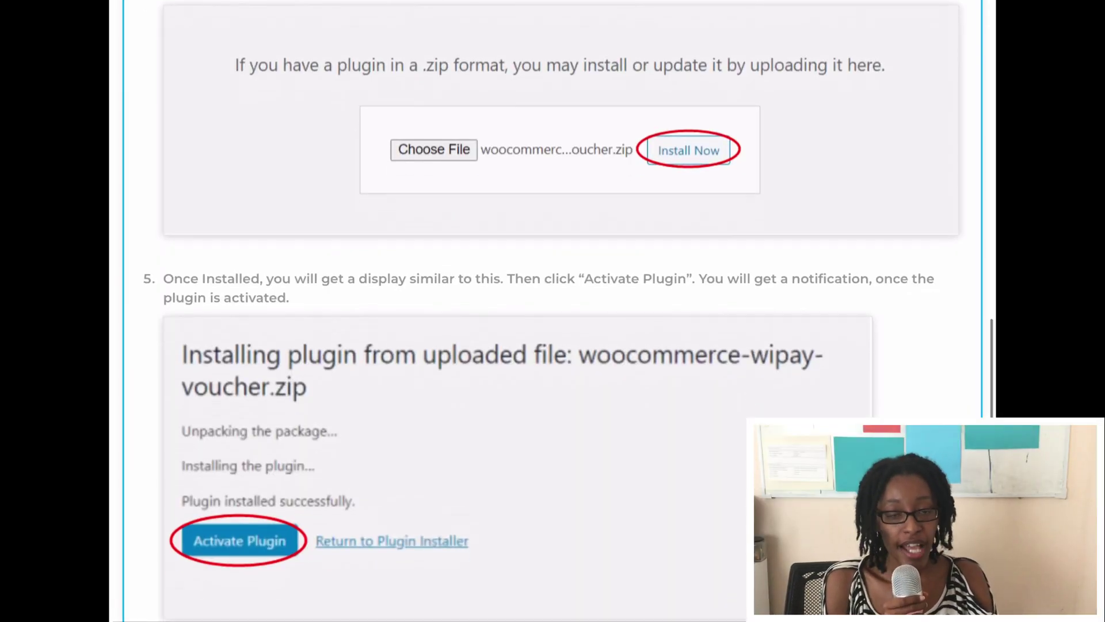
Step: Scroll to the configure-plugin section's step 1 on locating the plugin in the plugin manager
scroll(547, 311, down, 2)
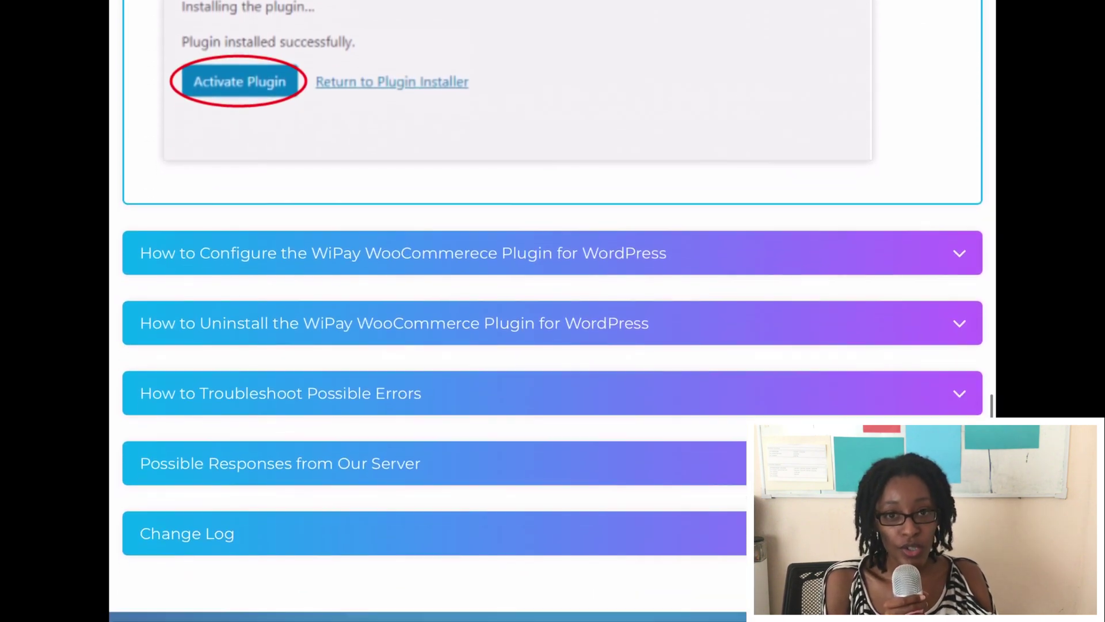
scroll(553, 311, down, 3)
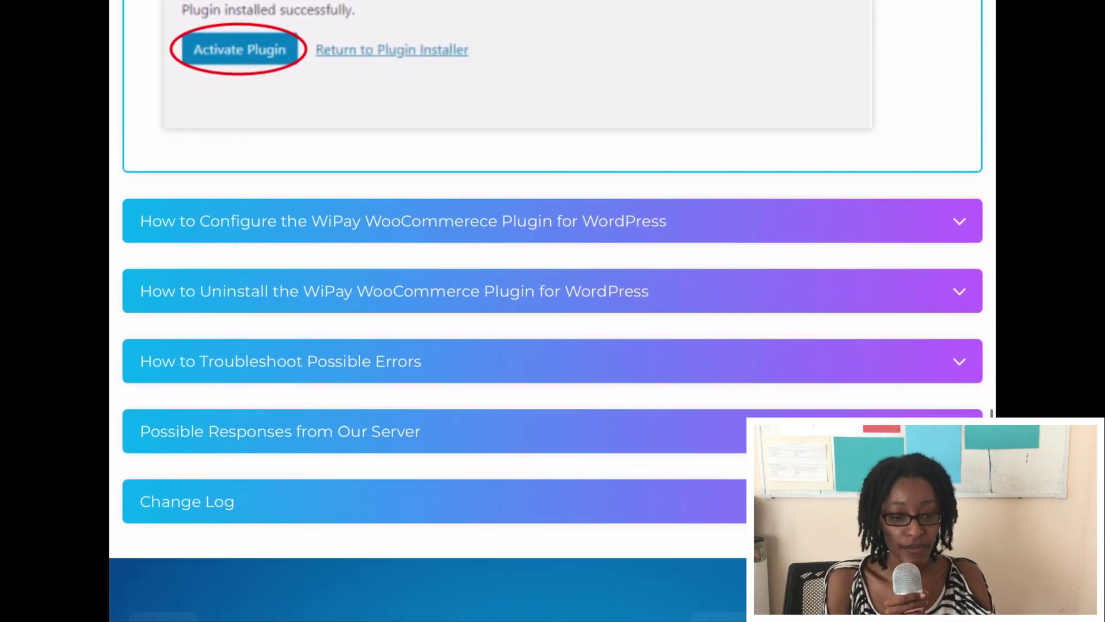
scroll(552, 310, up, 11)
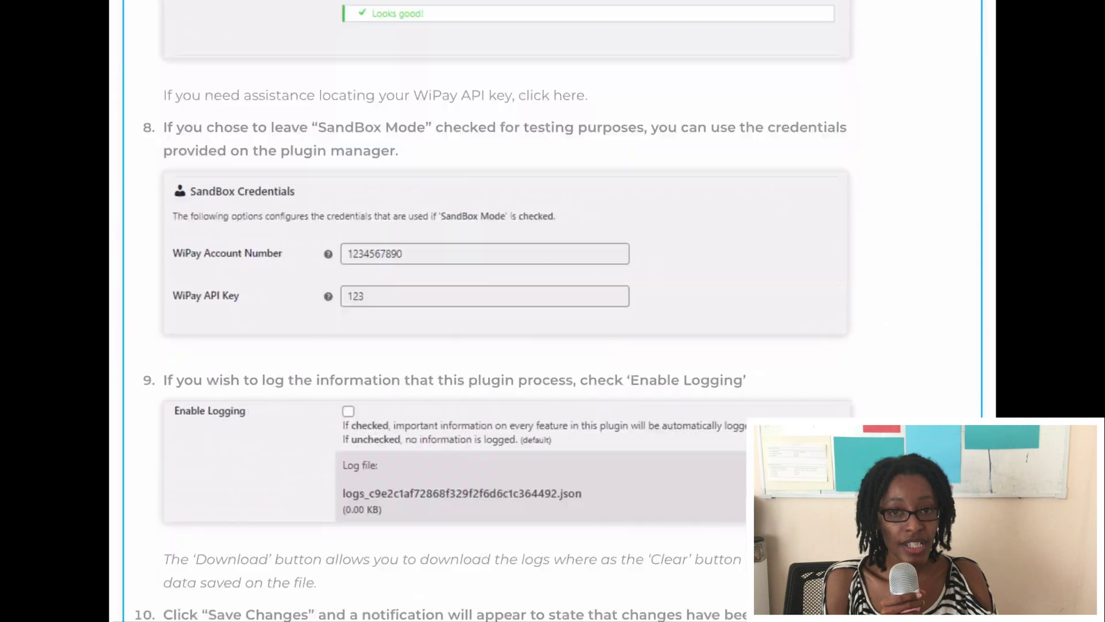
scroll(552, 310, down, 1)
scroll(552, 311, up, 15)
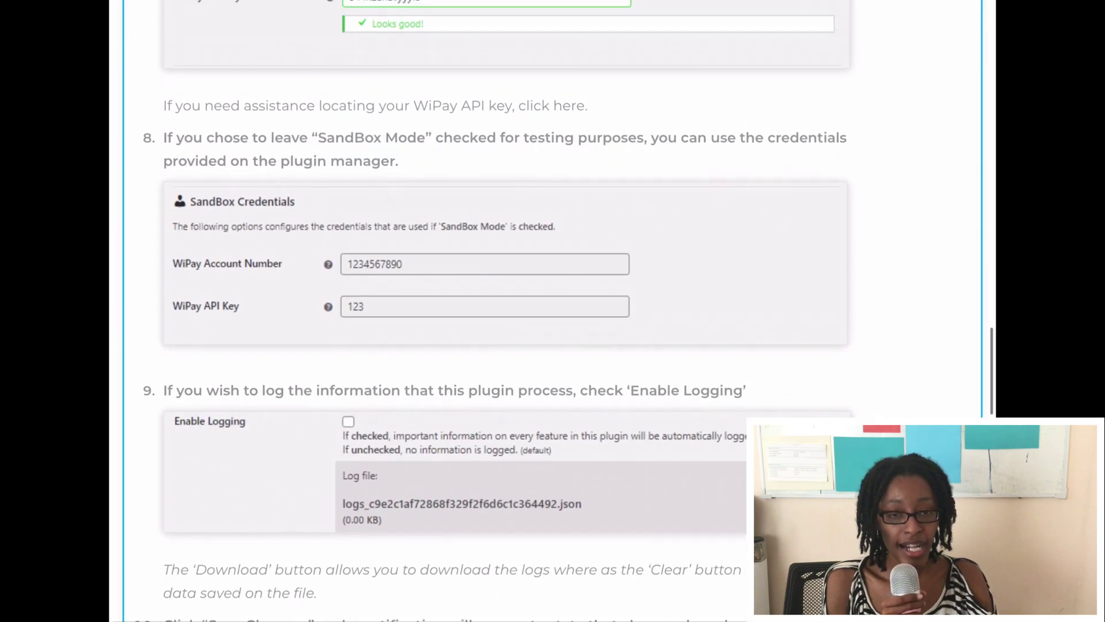
scroll(552, 311, up, 12)
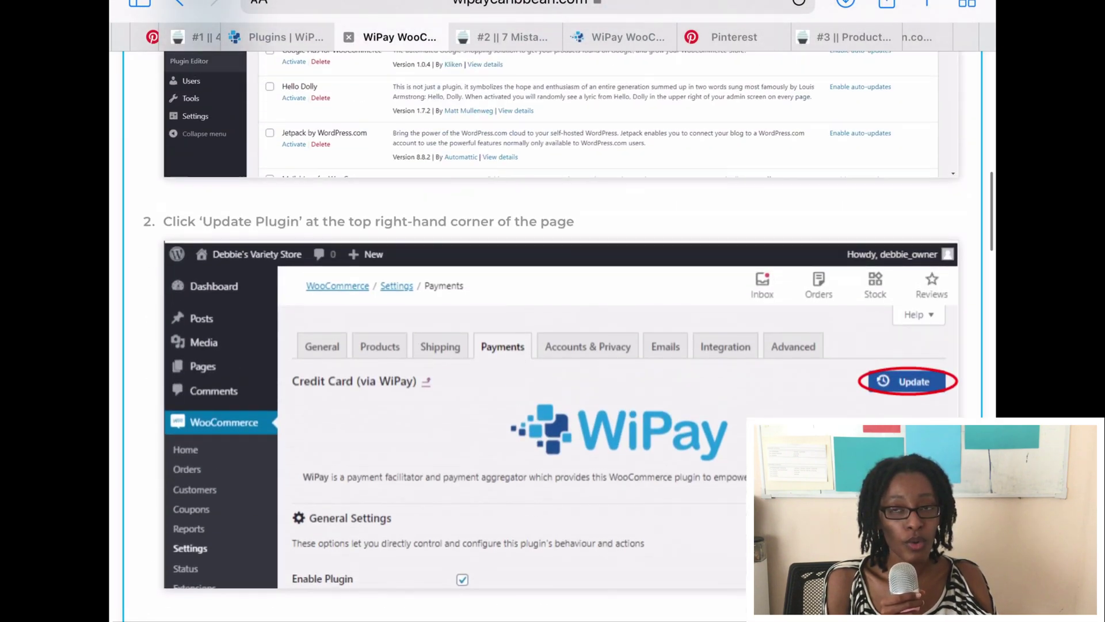
scroll(552, 311, down, 1)
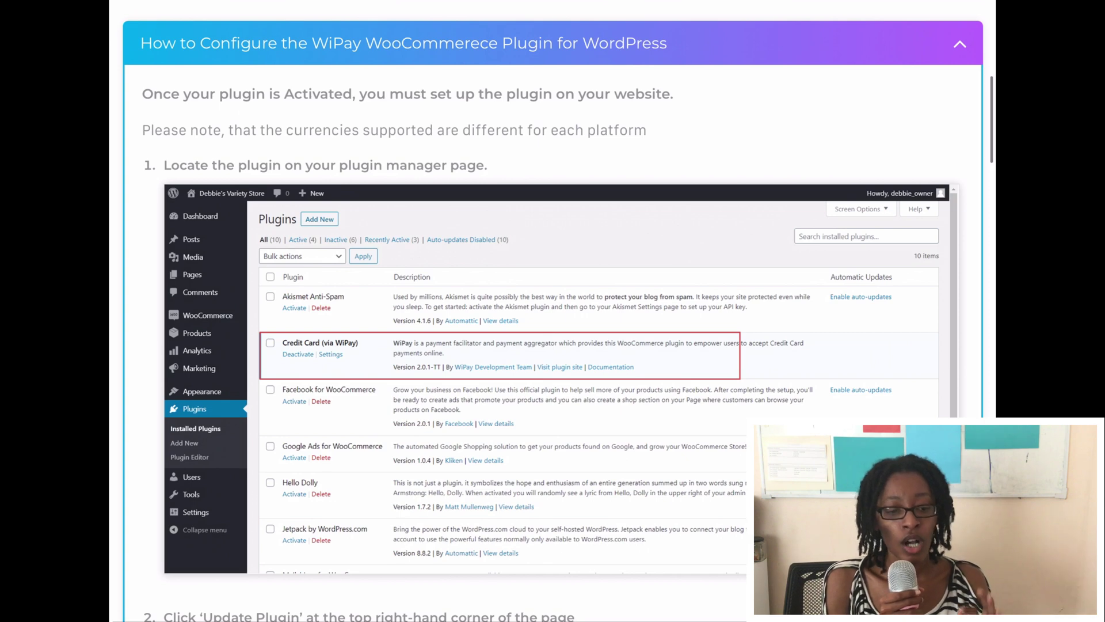
Step: Scroll to configuration steps 2–4: Update, Enable Plugin and AutoComplete, and country platform
scroll(552, 310, down, 2)
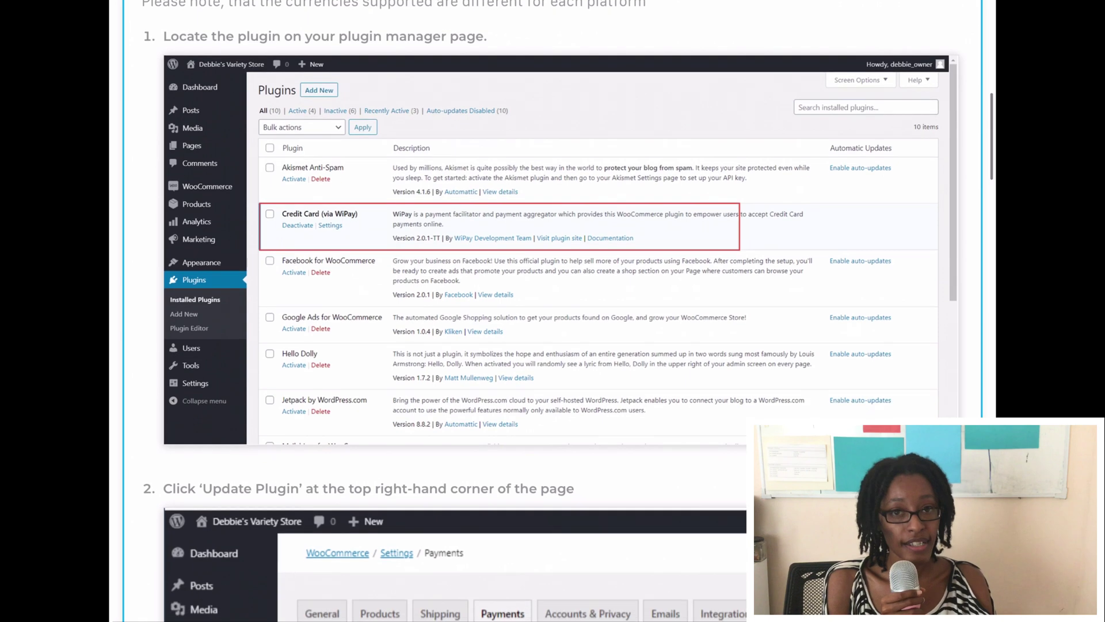
scroll(553, 310, down, 3)
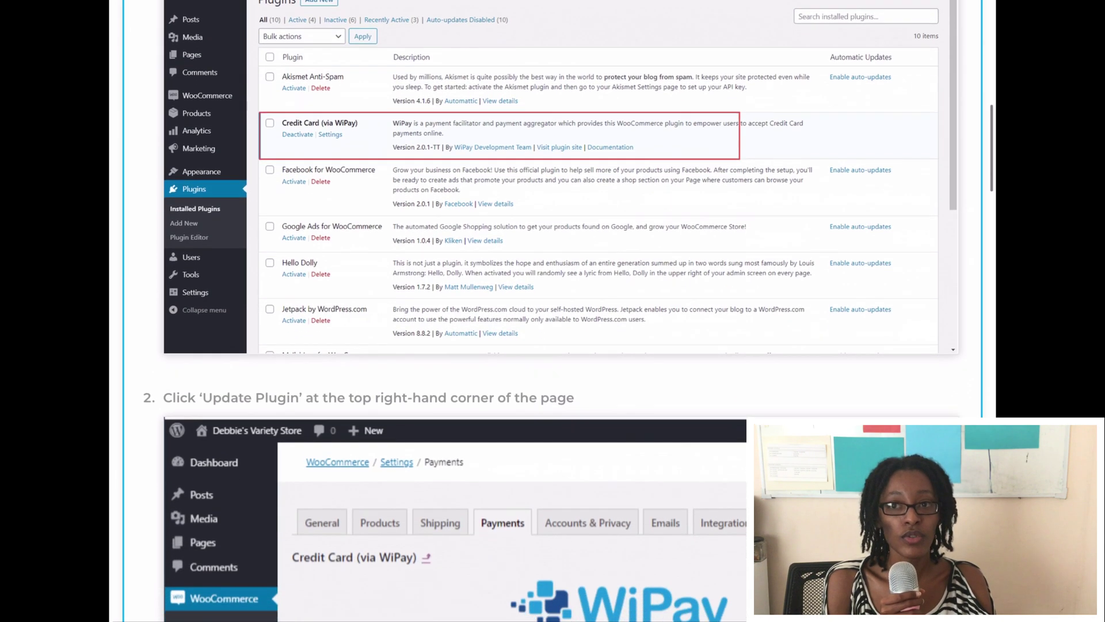
scroll(553, 311, down, 3)
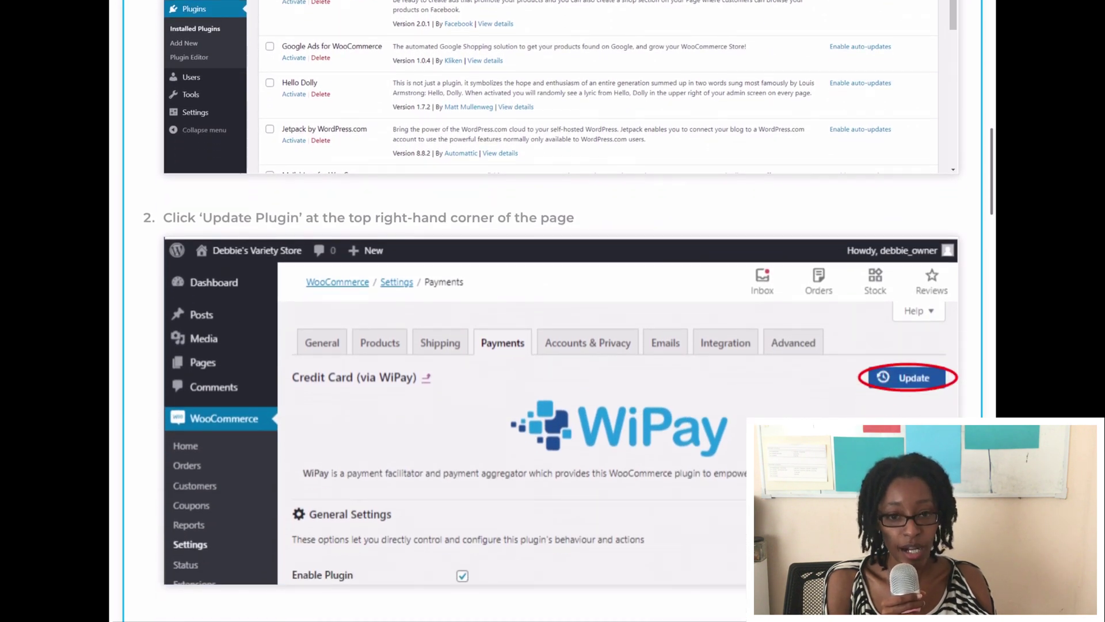
scroll(552, 311, down, 3)
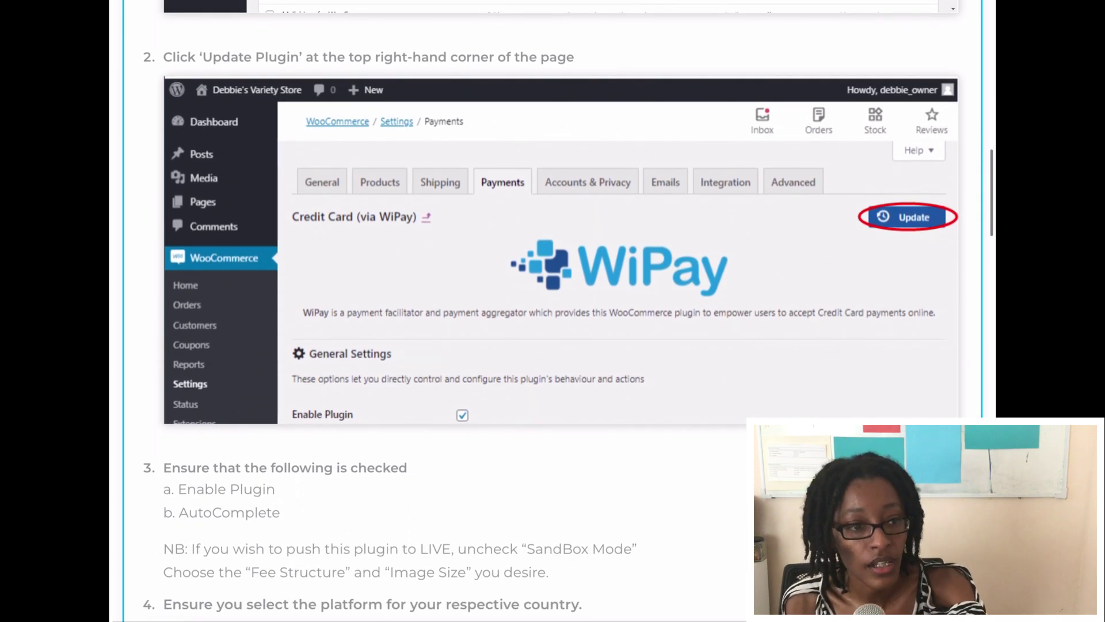
scroll(552, 311, down, 1)
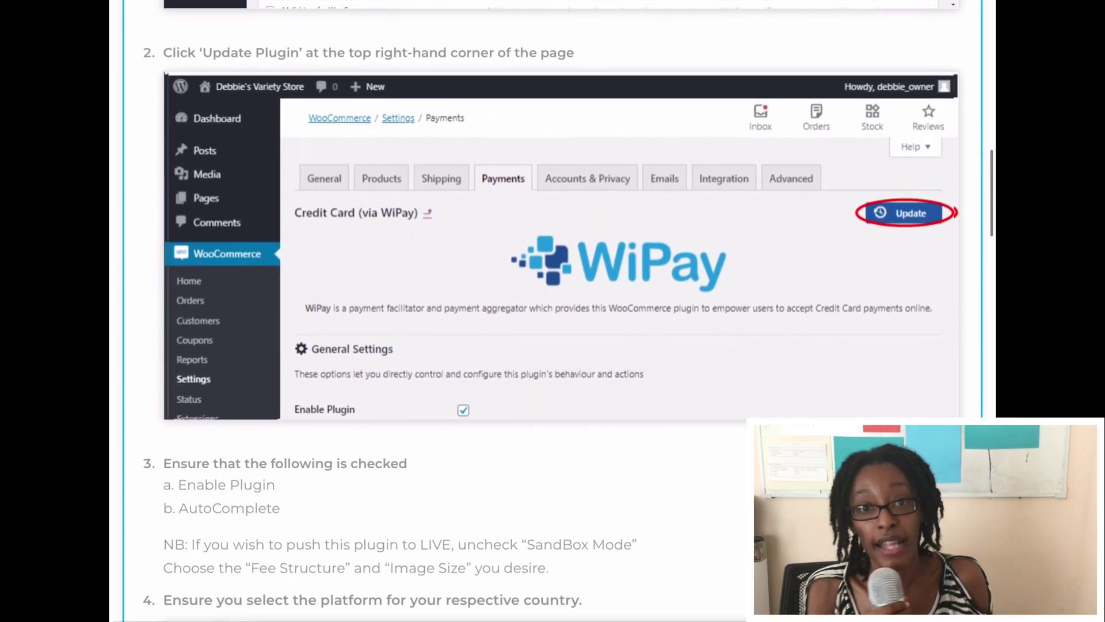
scroll(553, 209, down, 2)
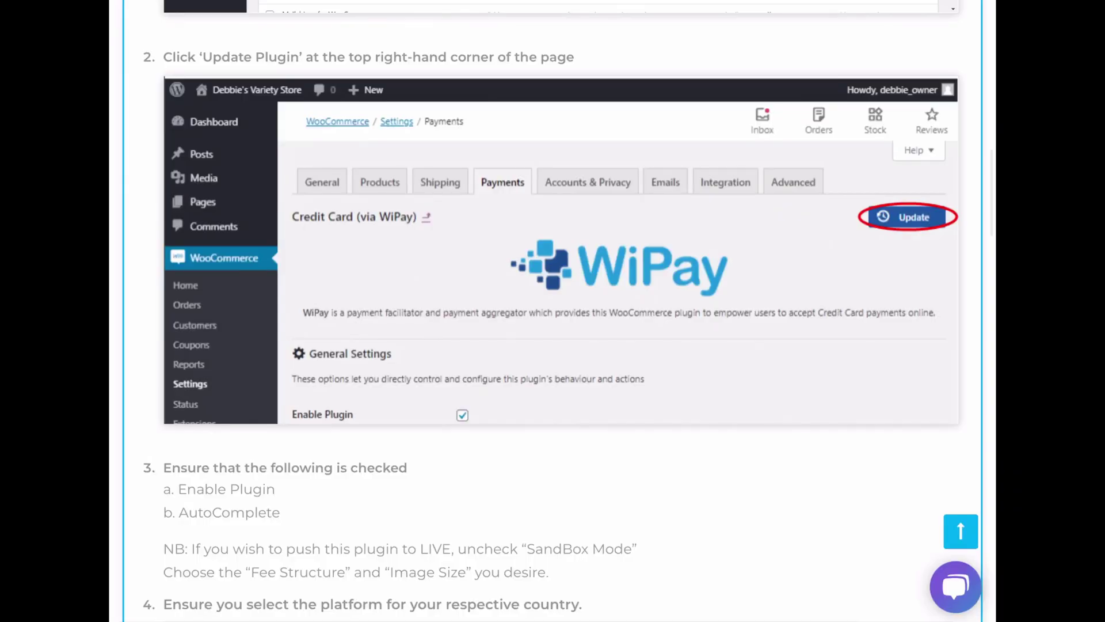
Step: Highlight the platform-selection step, then scroll to steps 5–7 and the LIVE Credentials screenshot
scroll(569, 311, down, 3)
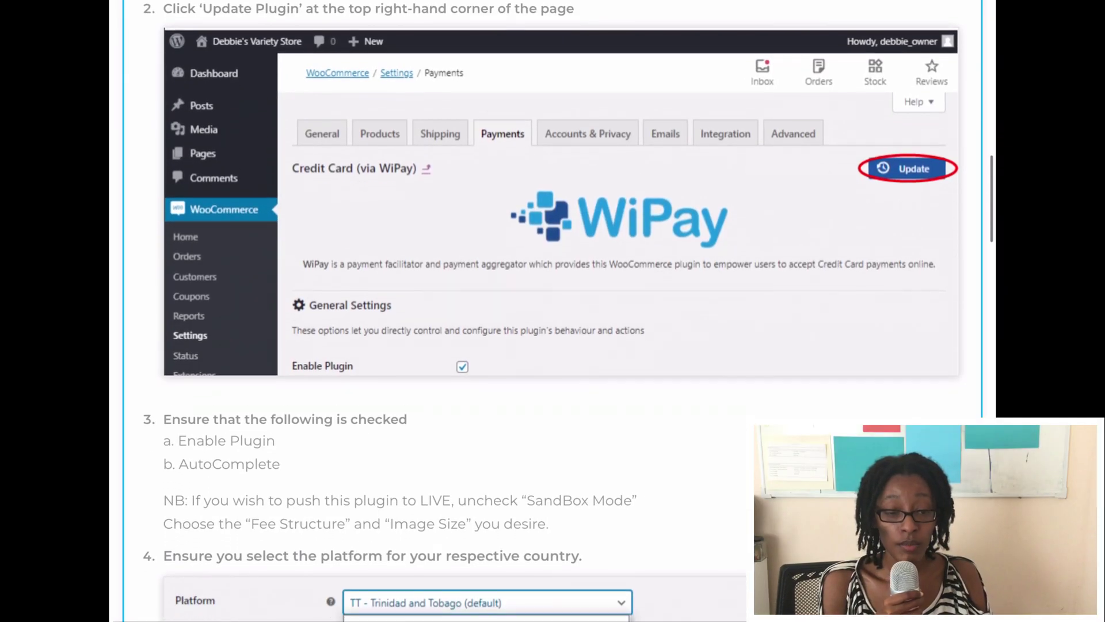
scroll(552, 311, down, 3)
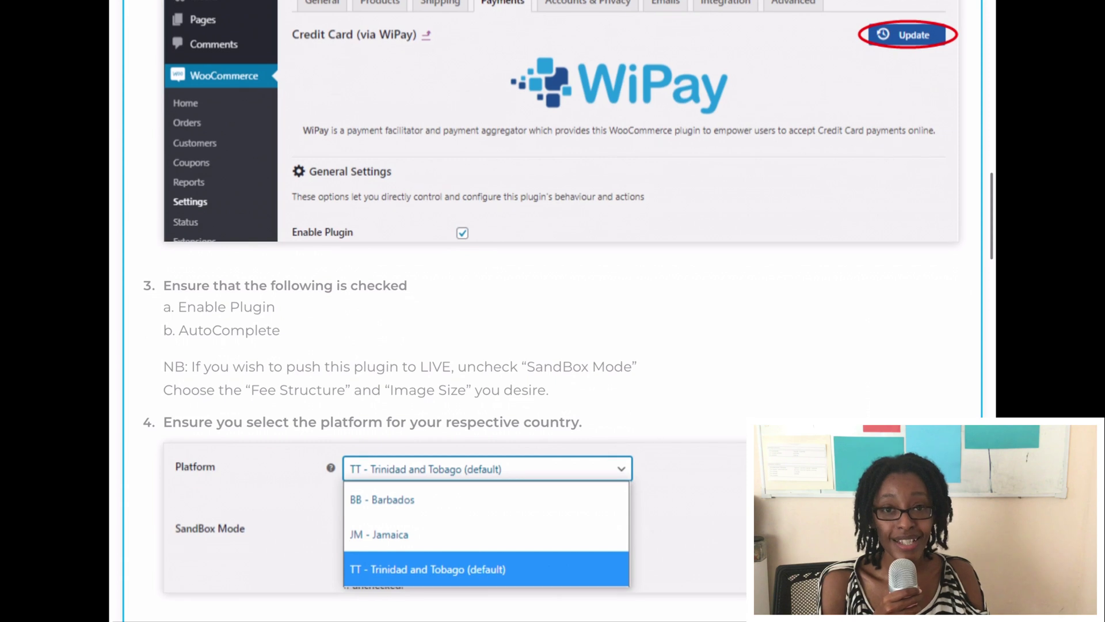
scroll(553, 310, down, 2)
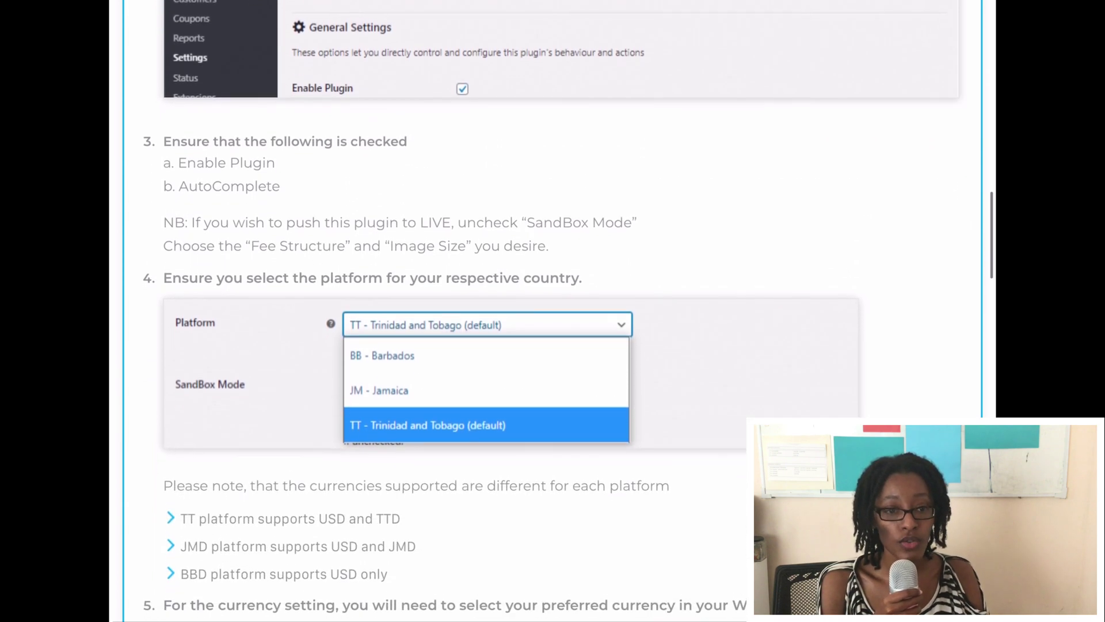
scroll(553, 311, down, 1)
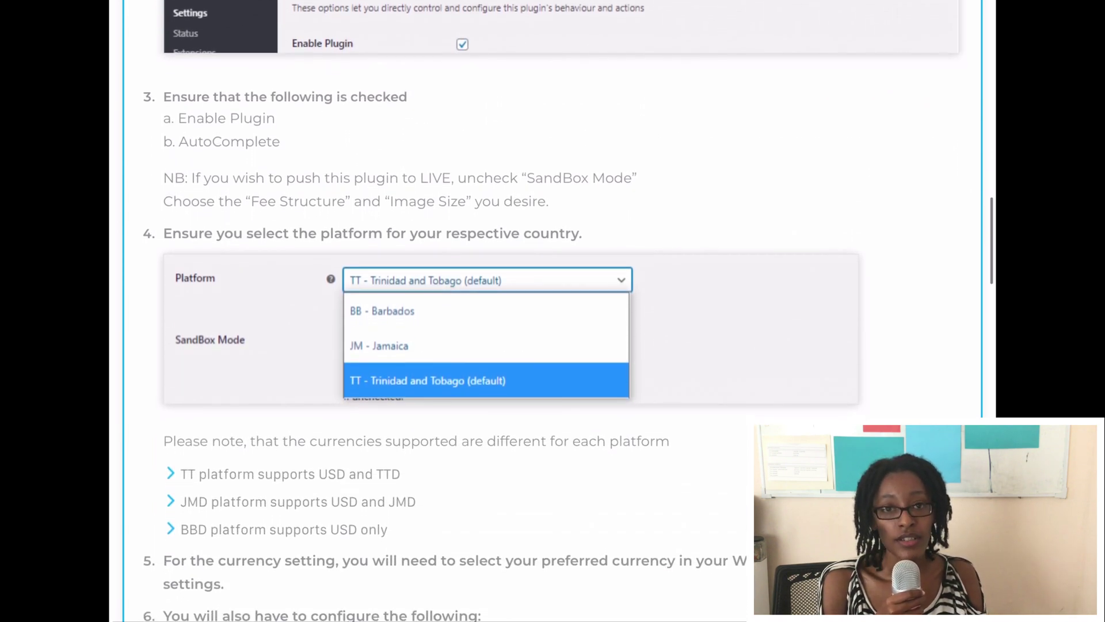
scroll(553, 312, down, 1)
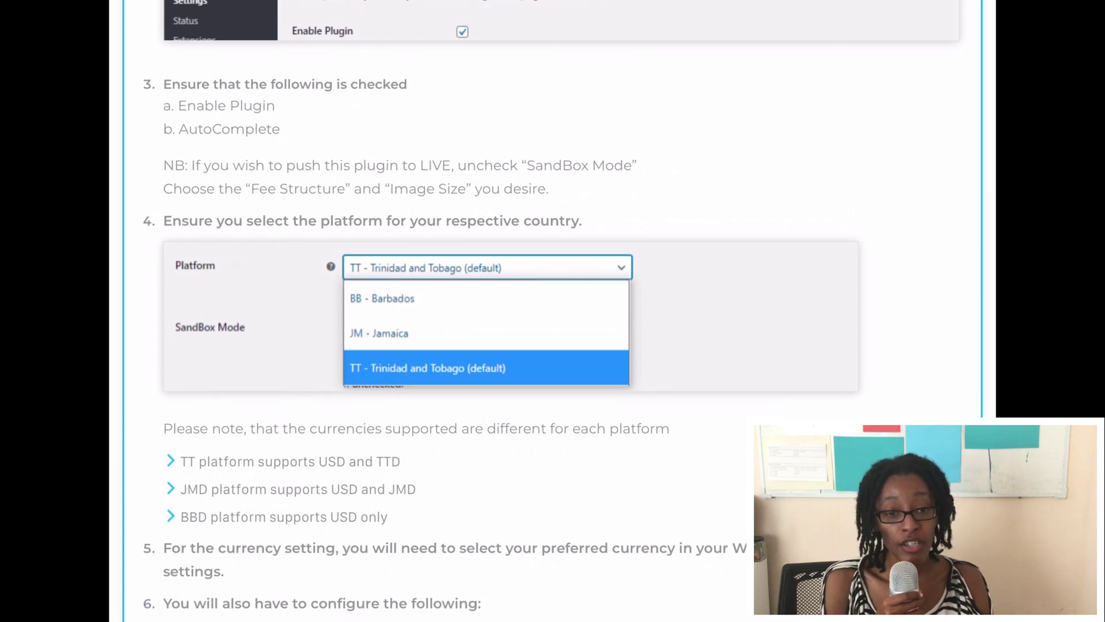
drag(523, 221, 858, 394)
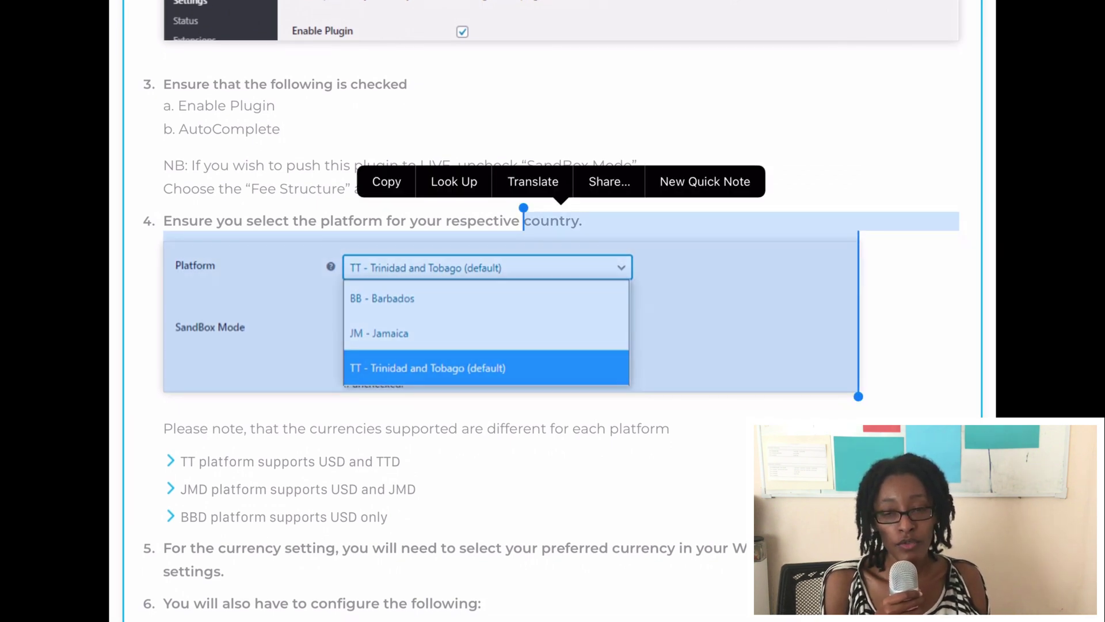
scroll(541, 311, down, 3)
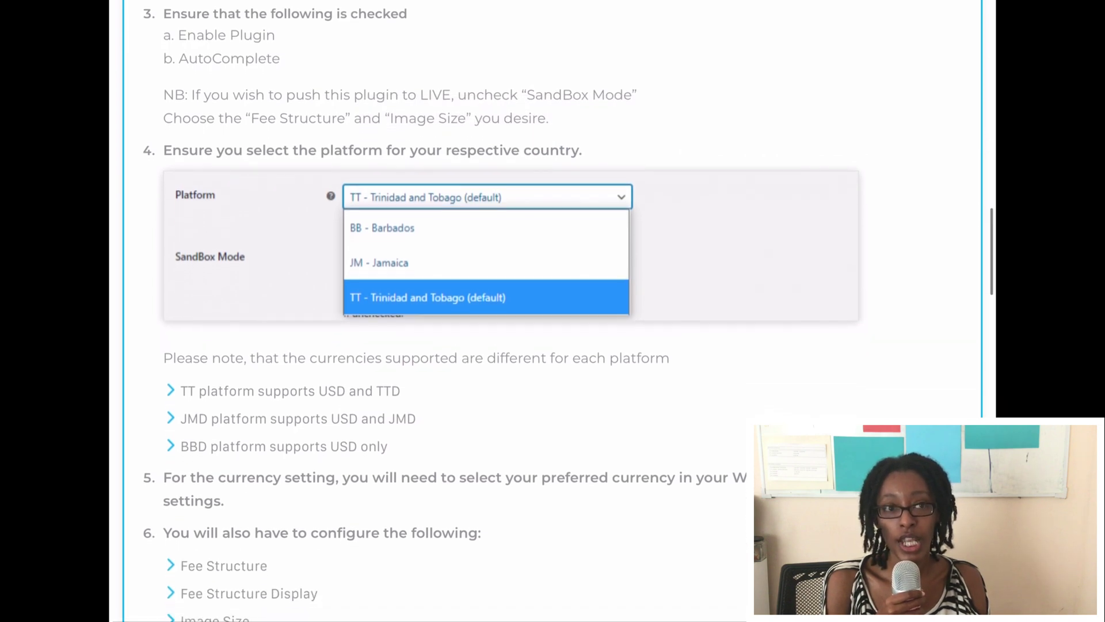
scroll(541, 311, down, 3)
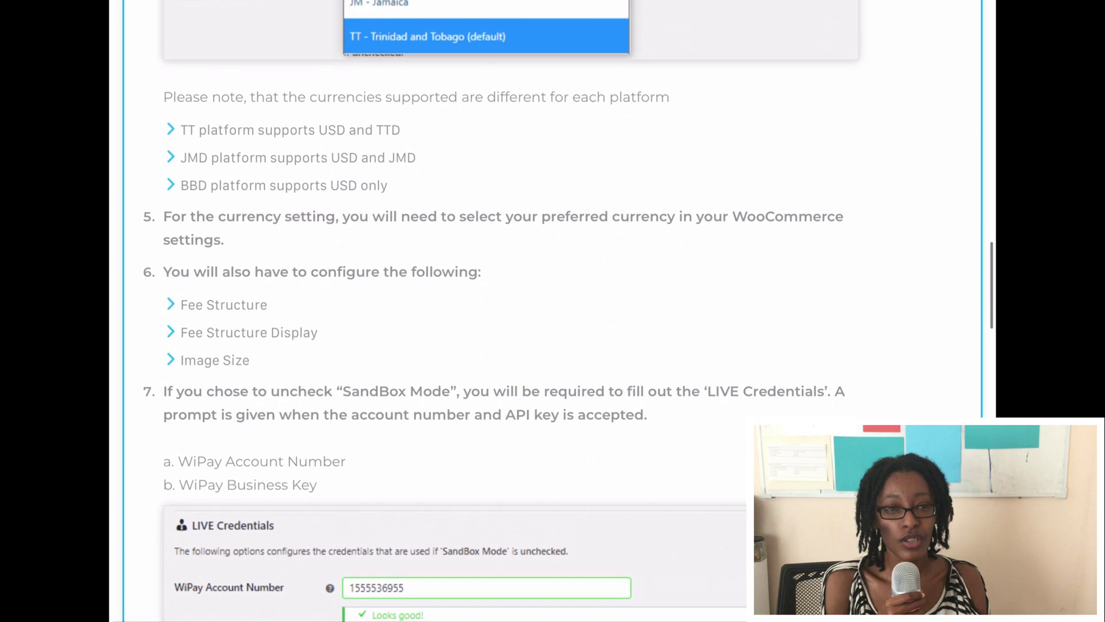
Step: Scroll down to the SandBox Credentials and Enable Logging screenshots
scroll(516, 310, down, 1)
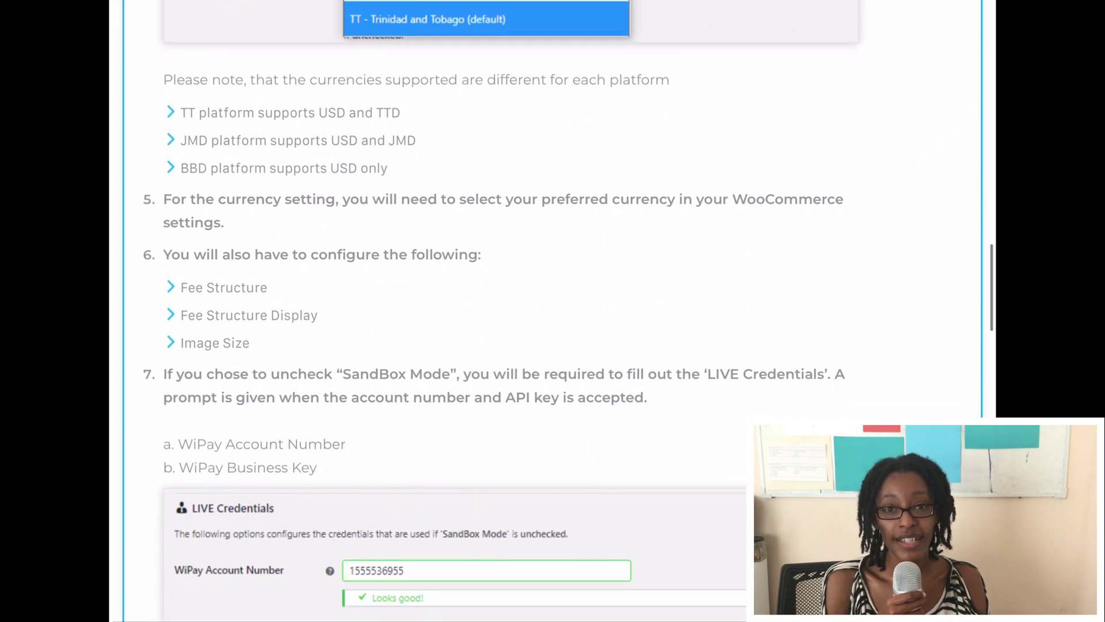
scroll(502, 310, down, 2)
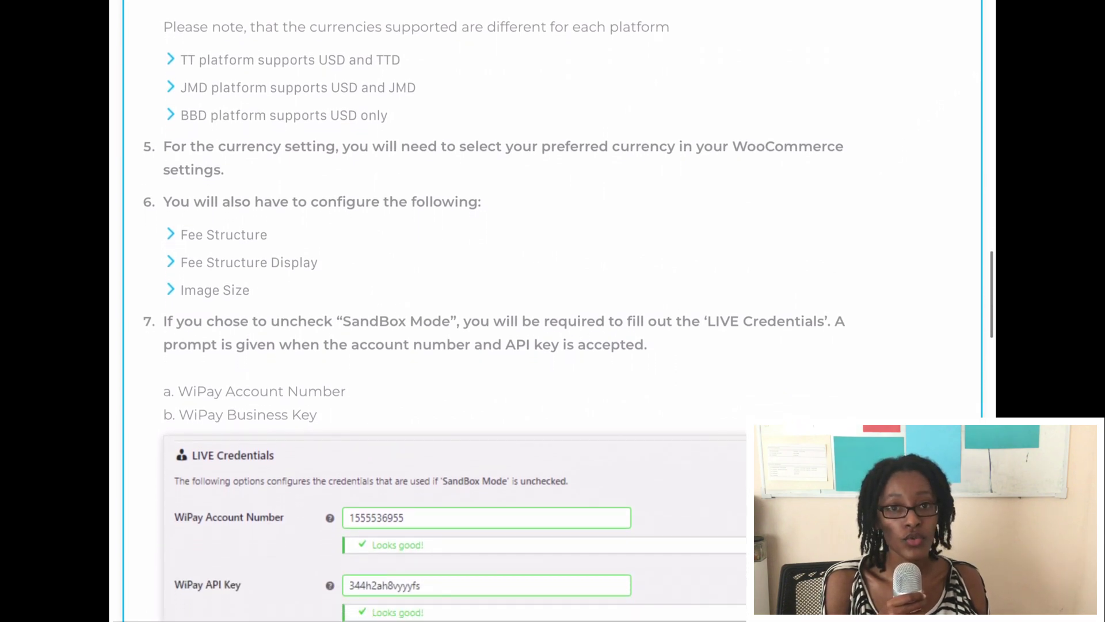
scroll(501, 311, down, 2)
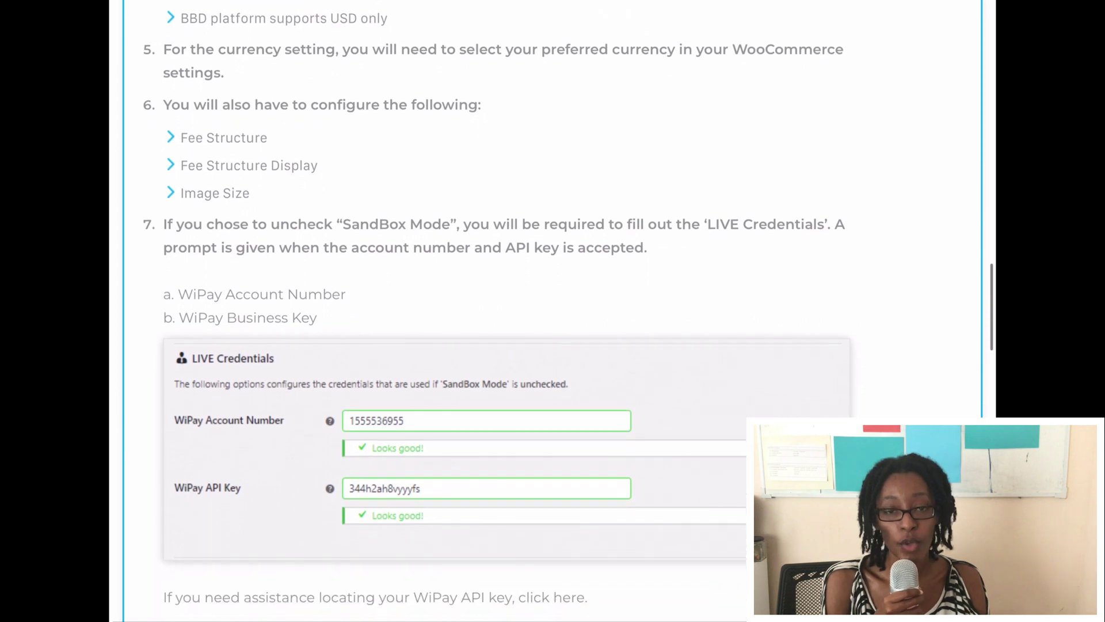
scroll(501, 311, down, 4)
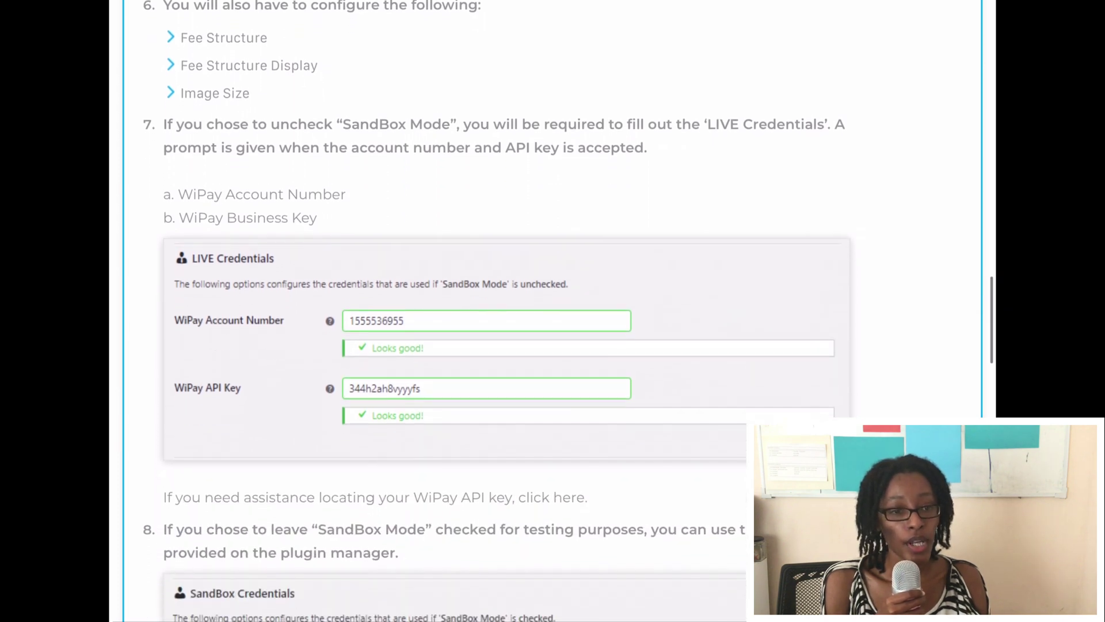
scroll(501, 312, down, 1)
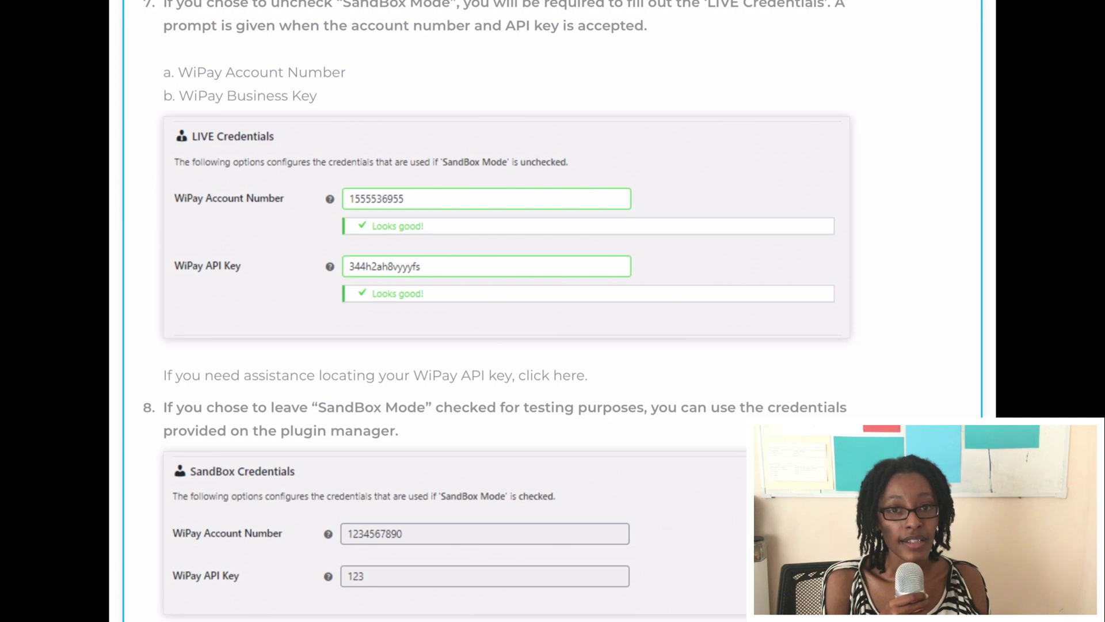
scroll(553, 311, down, 3)
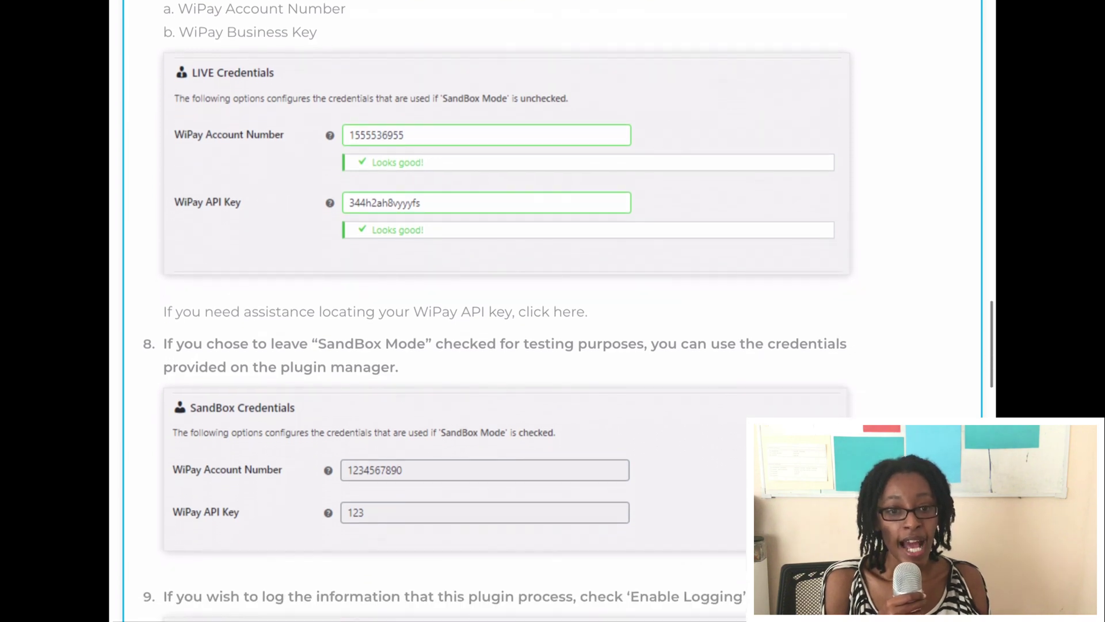
scroll(553, 311, down, 2)
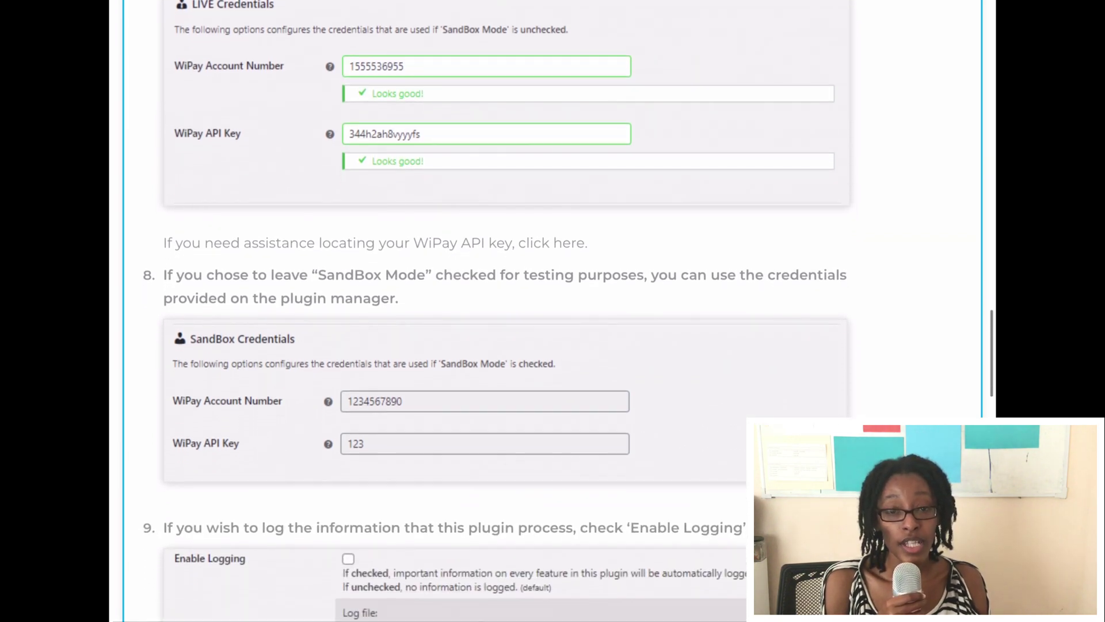
Step: Continue down to Save Changes and step 11's checkout billing details form
scroll(552, 311, down, 3)
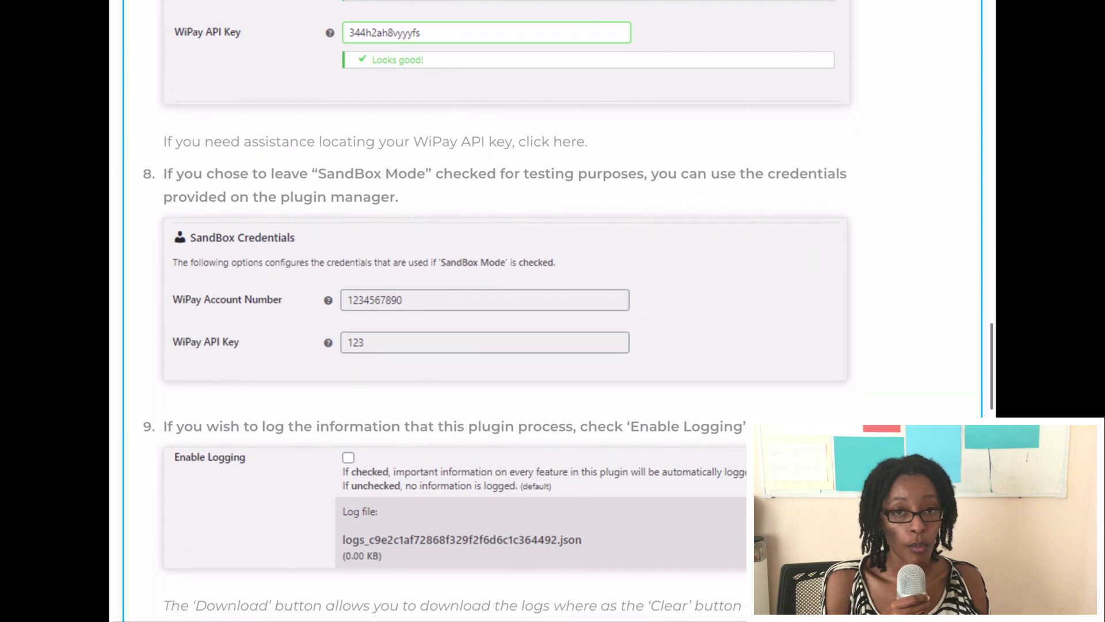
scroll(553, 312, down, 1)
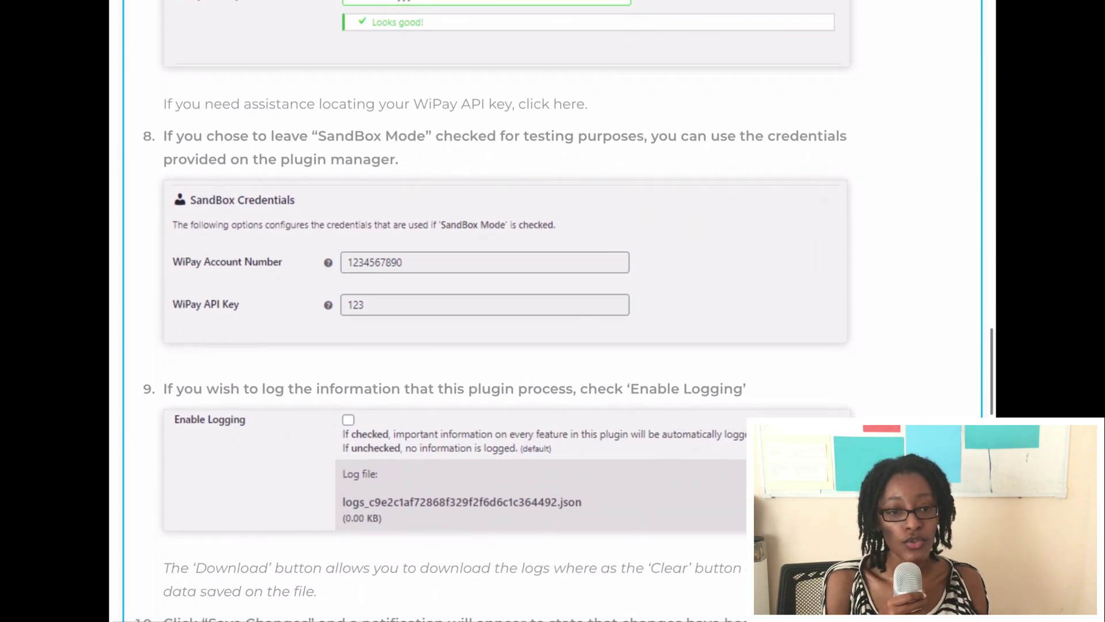
scroll(500, 312, down, 1)
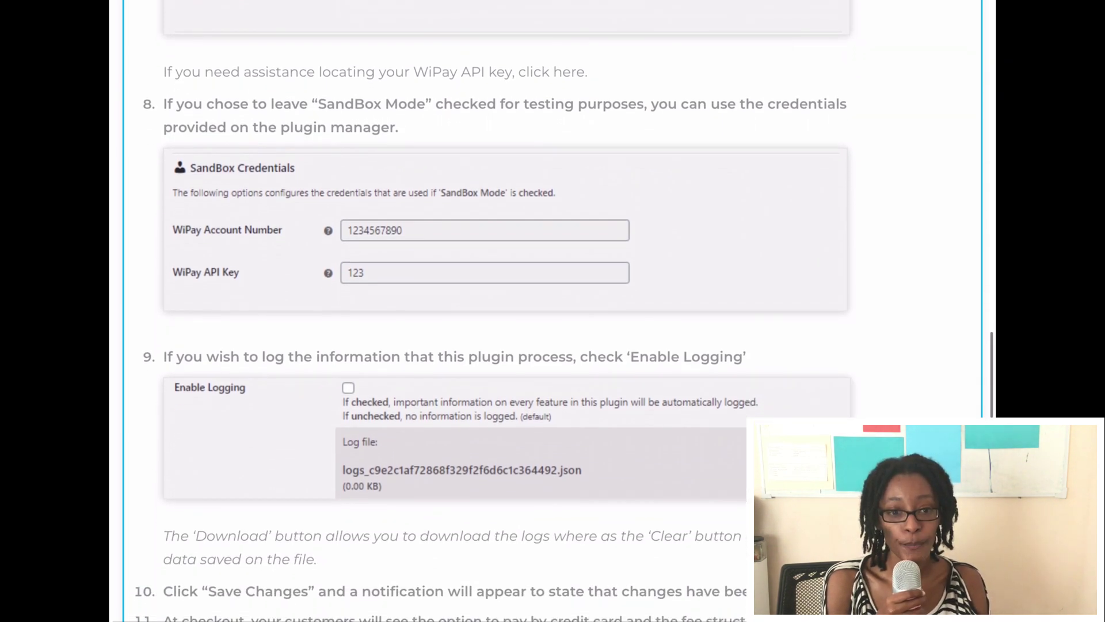
scroll(495, 310, down, 1)
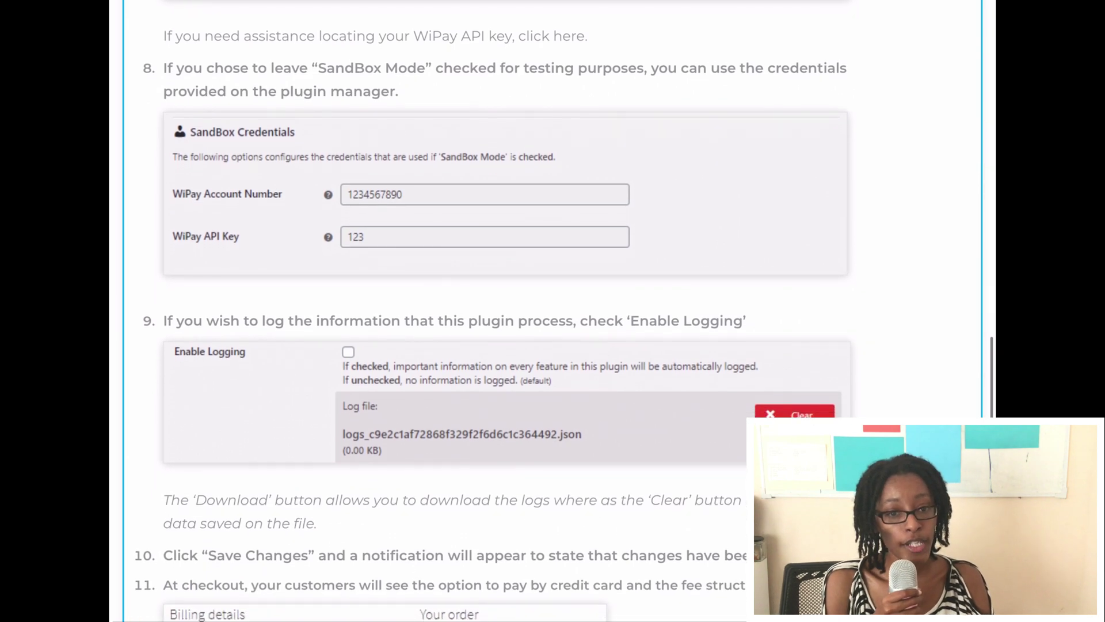
scroll(495, 310, down, 1)
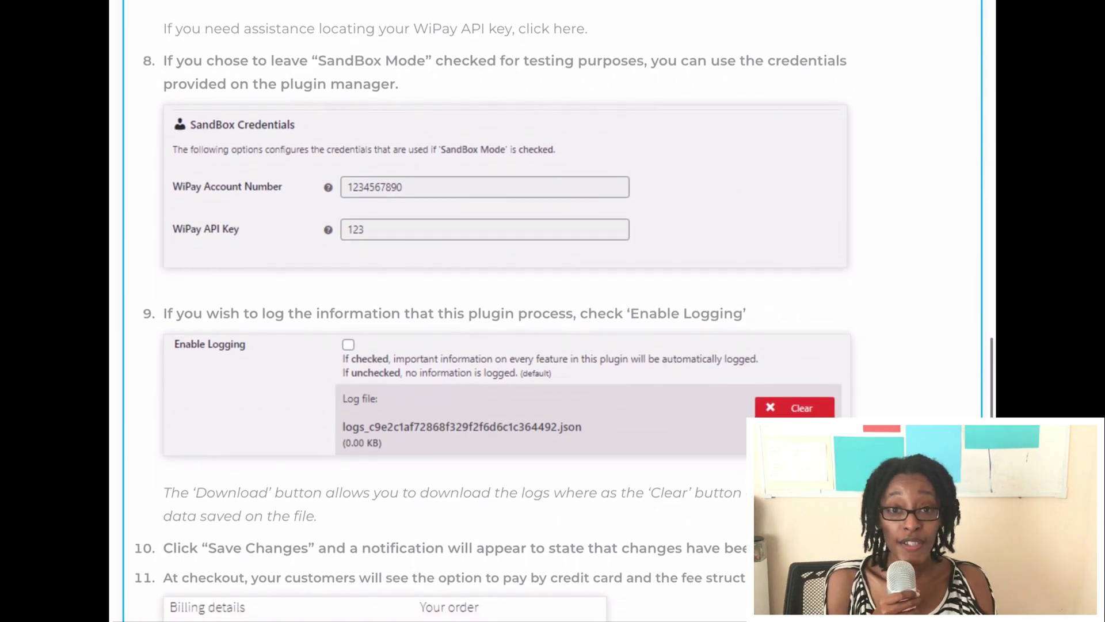
scroll(494, 310, down, 1)
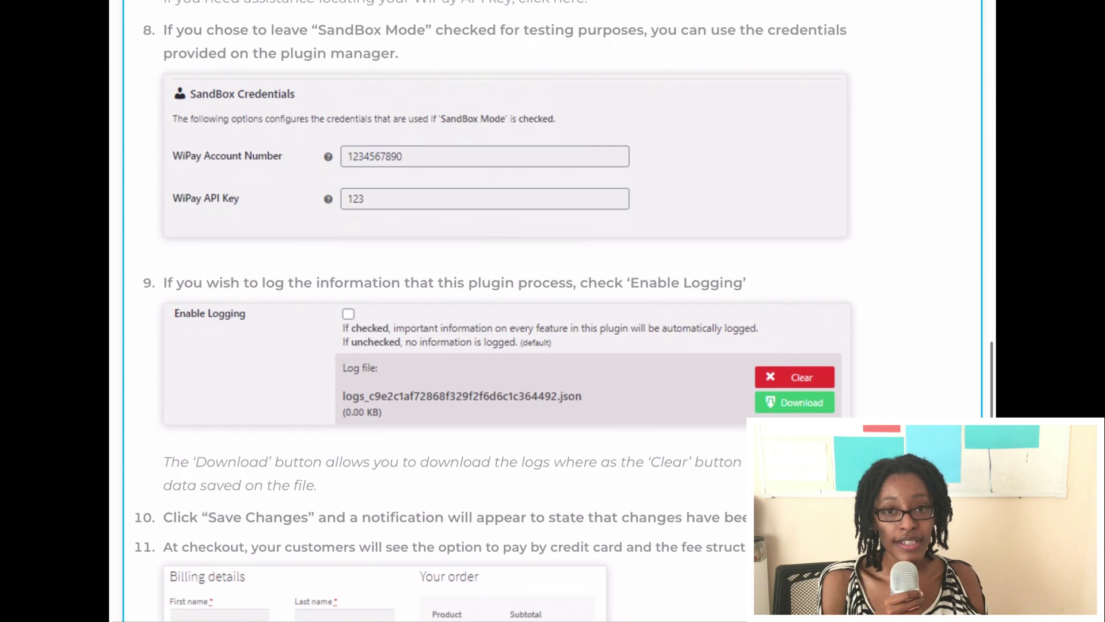
scroll(495, 311, down, 3)
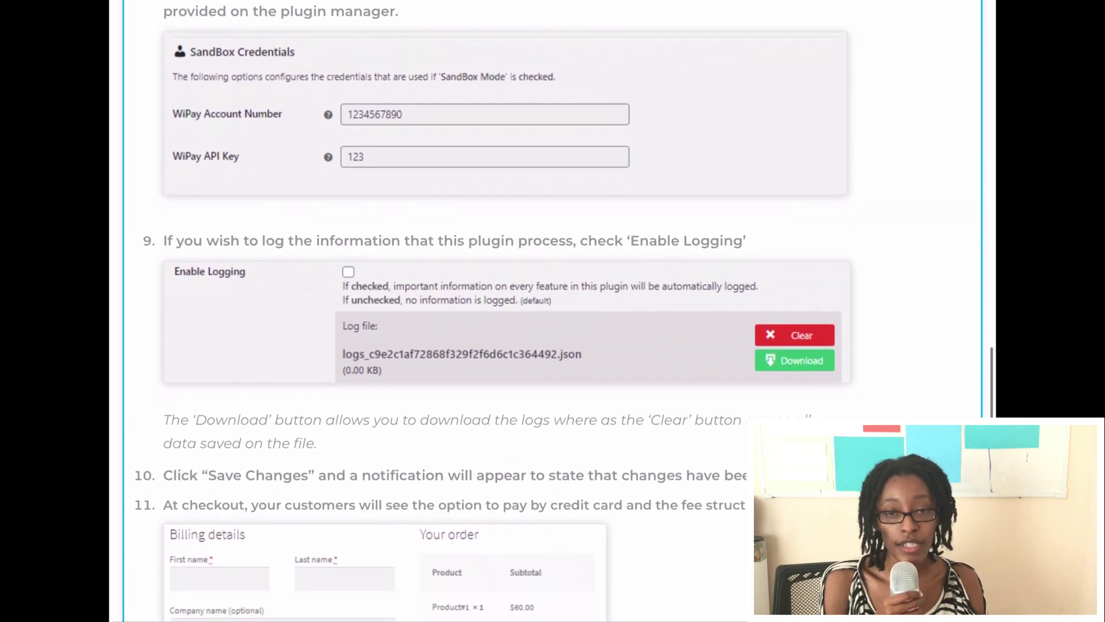